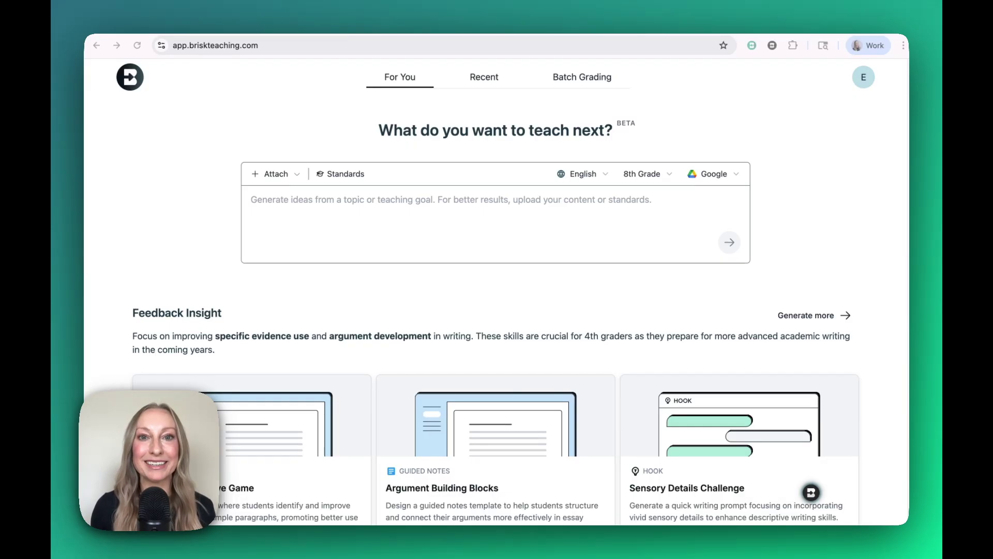
Enter the RL8.3 prompt on how dialogue and incidents reveal character.
{"action": "left_click", "coordinate": [308, 204]}
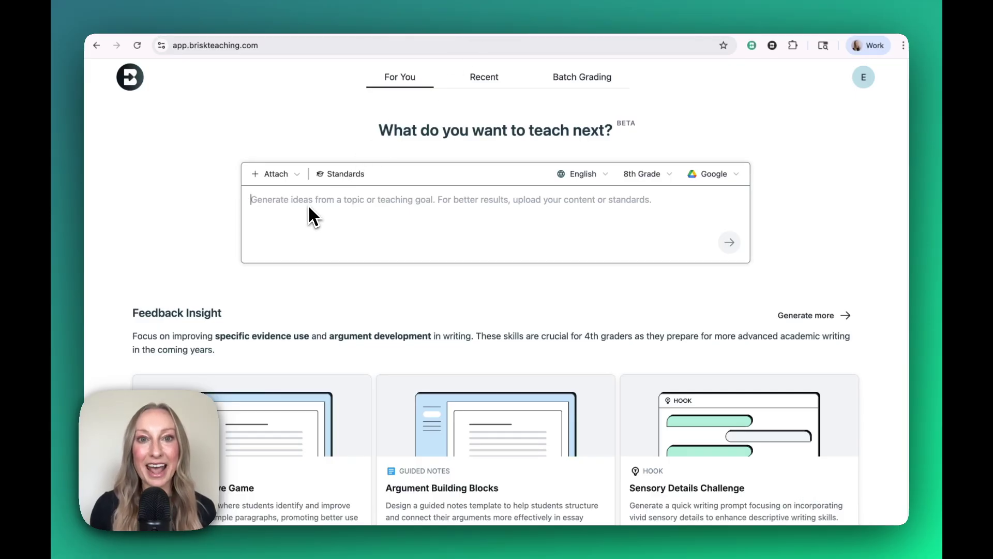
{"action": "left_click", "coordinate": [290, 173]}
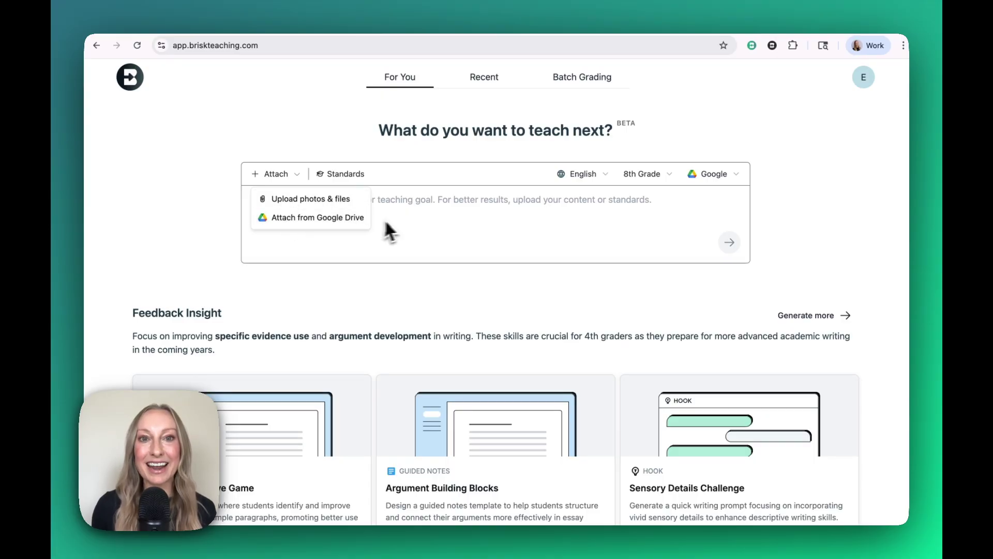
{"action": "left_click", "coordinate": [401, 218]}
{"action": "type", "text": "Create resources to help students analyze how particular lines of dialogue or incidents in a story reveal aspects of a character or provoke a decision. Use RL8.3"}
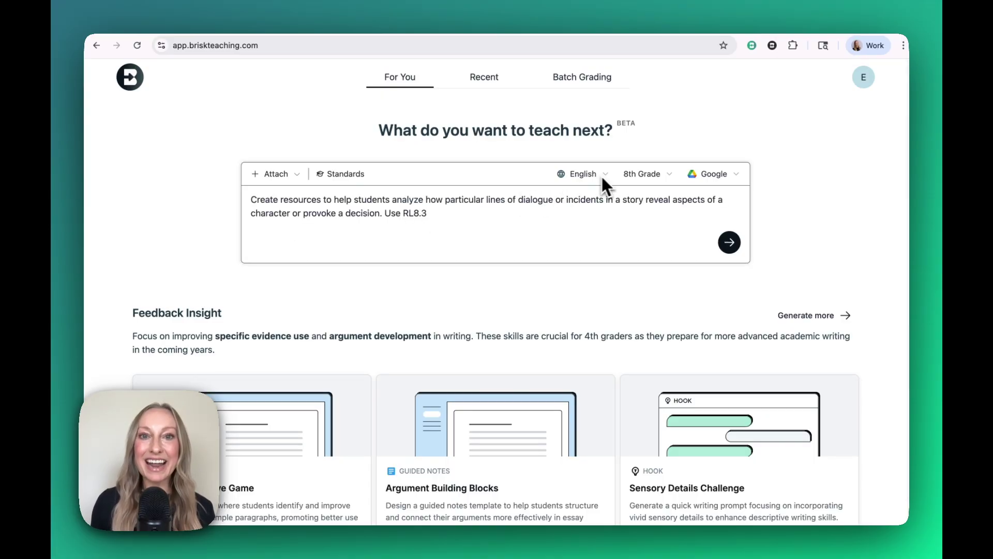
Keep English, 8th Grade and Google, then submit the prompt.
{"action": "left_click", "coordinate": [606, 173]}
{"action": "scroll", "coordinate": [622, 257], "scroll_direction": "down", "scroll_amount": 5}
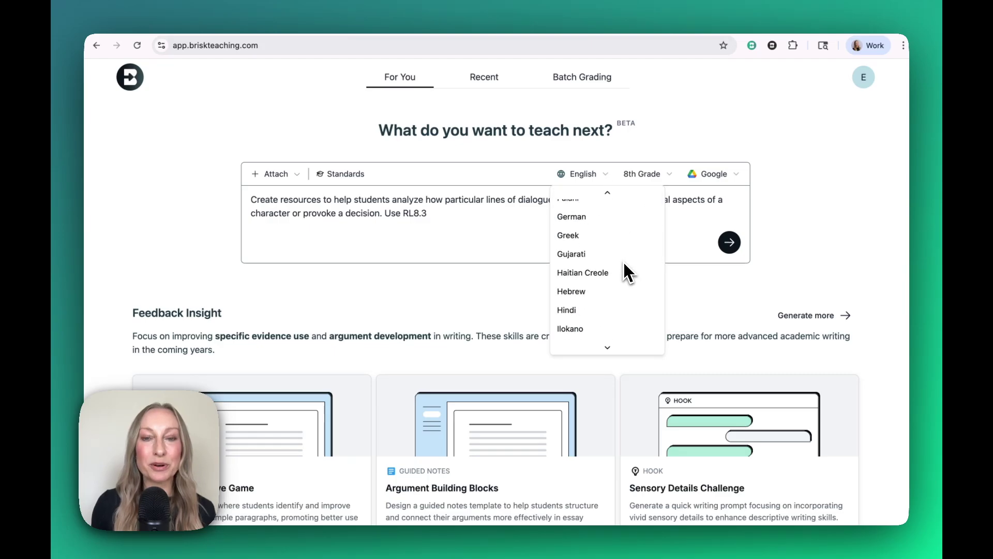
{"action": "left_click", "coordinate": [654, 174]}
{"action": "left_click", "coordinate": [654, 174]}
{"action": "scroll", "coordinate": [661, 259], "scroll_direction": "down", "scroll_amount": 3}
{"action": "left_click", "coordinate": [714, 179]}
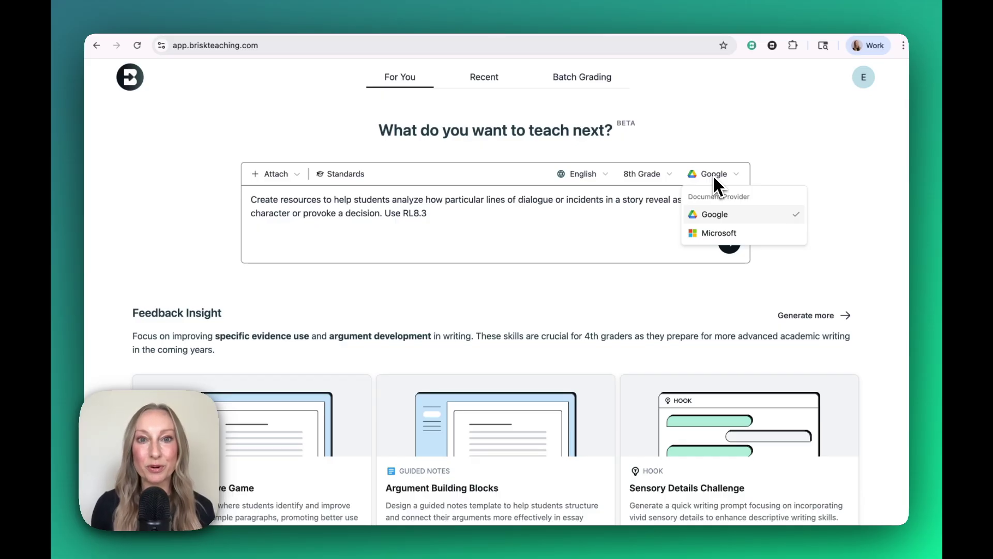
{"action": "left_click", "coordinate": [778, 215]}
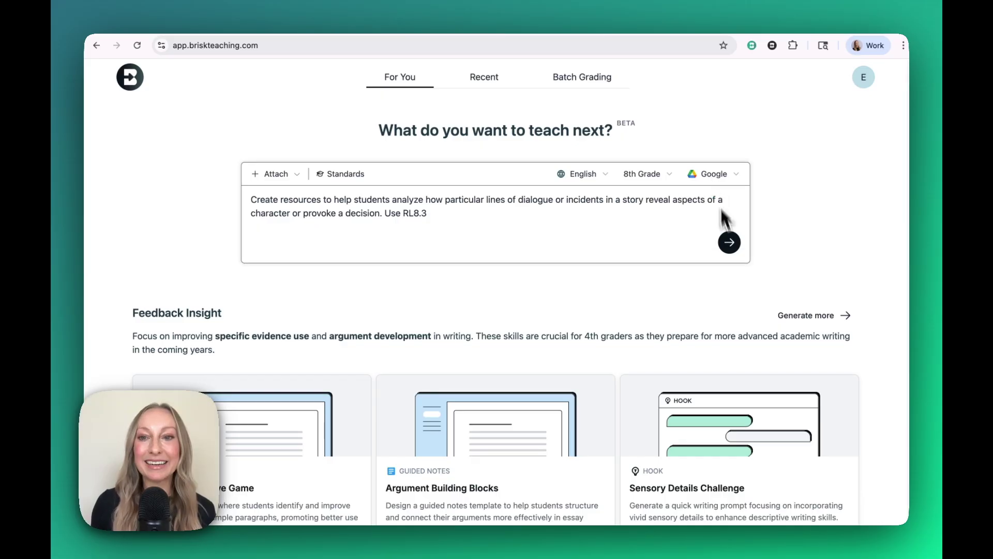
{"action": "left_click", "coordinate": [734, 247]}
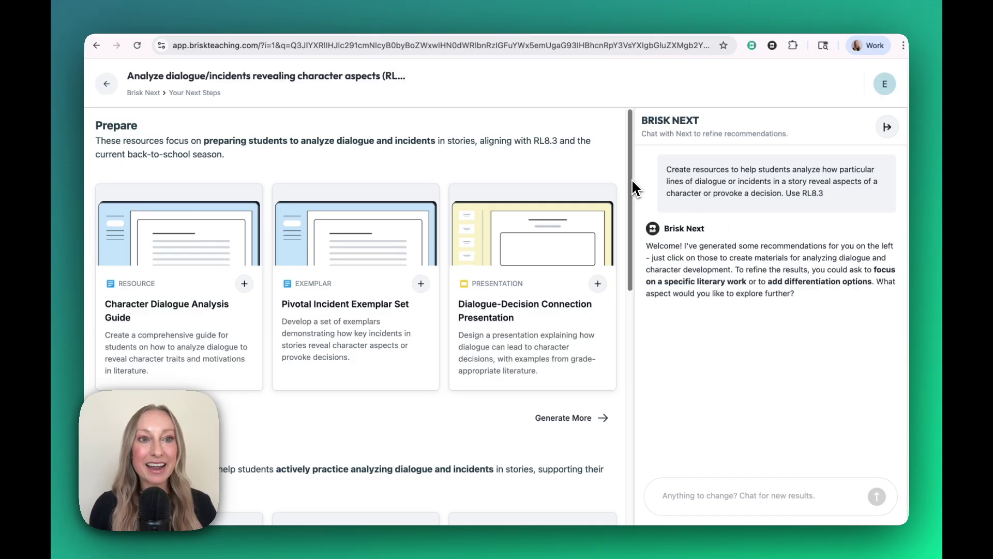
Scroll through the Prepare, Engage and Assess recommendation cards for the RL8.3 prompt.
{"action": "mouse_move", "coordinate": [633, 182]}
{"action": "left_mouse_down"}
{"action": "mouse_move", "coordinate": [623, 300]}
{"action": "mouse_move", "coordinate": [633, 433]}
{"action": "left_mouse_up"}
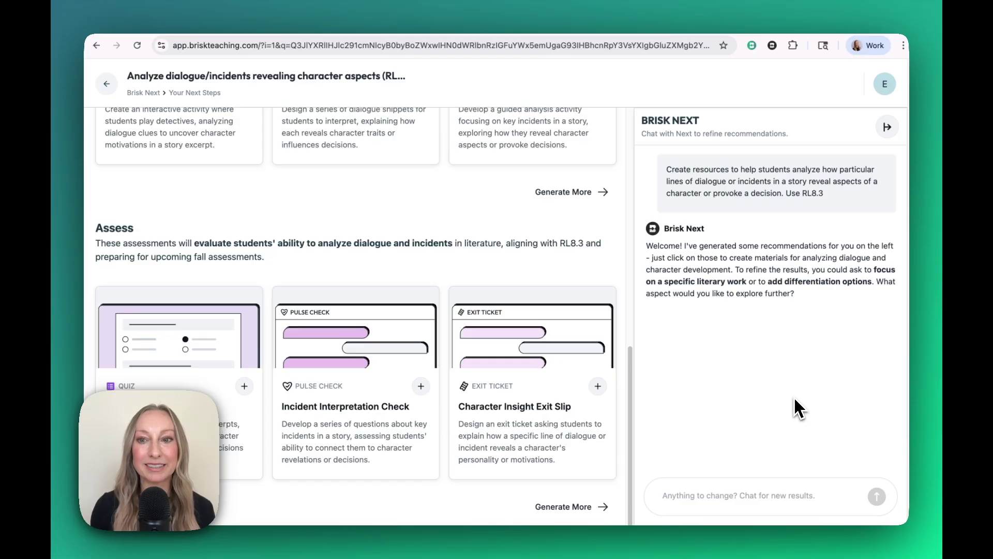
{"action": "scroll", "coordinate": [627, 366], "scroll_direction": "up", "scroll_amount": 4}
{"action": "scroll", "coordinate": [626, 359], "scroll_direction": "down", "scroll_amount": 1}
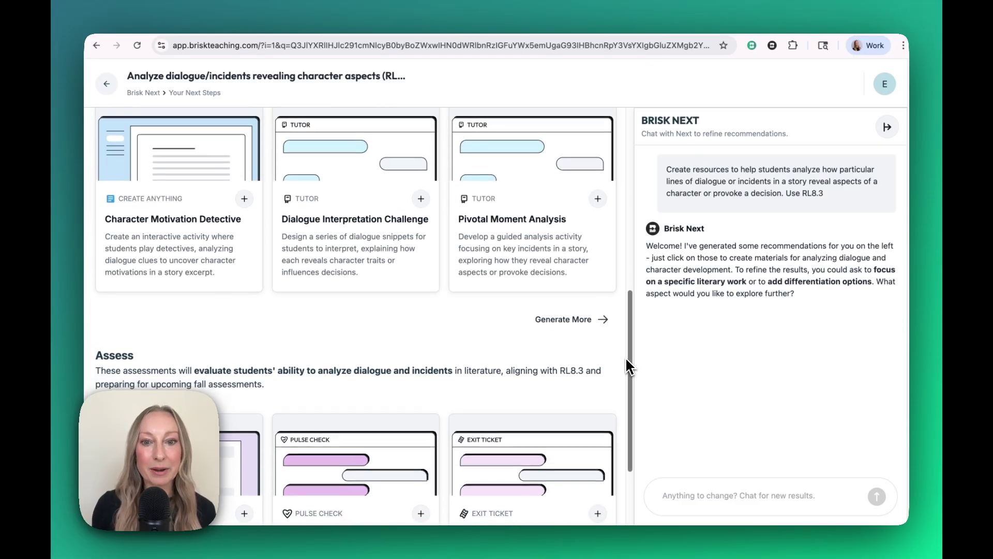
{"action": "mouse_move", "coordinate": [625, 357]}
{"action": "left_mouse_down"}
{"action": "mouse_move", "coordinate": [625, 372]}
{"action": "mouse_move", "coordinate": [619, 182]}
{"action": "left_mouse_up"}
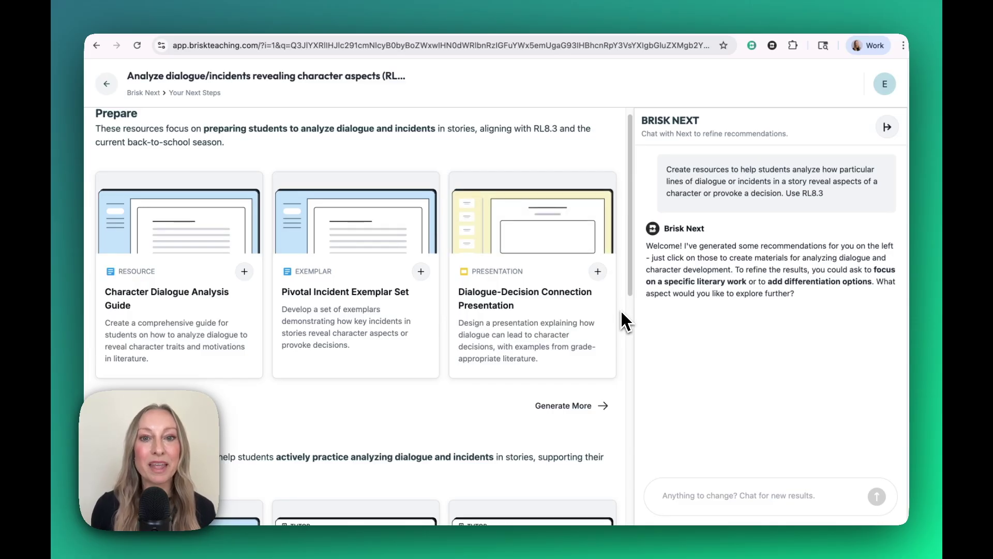
{"action": "mouse_move", "coordinate": [532, 221]}
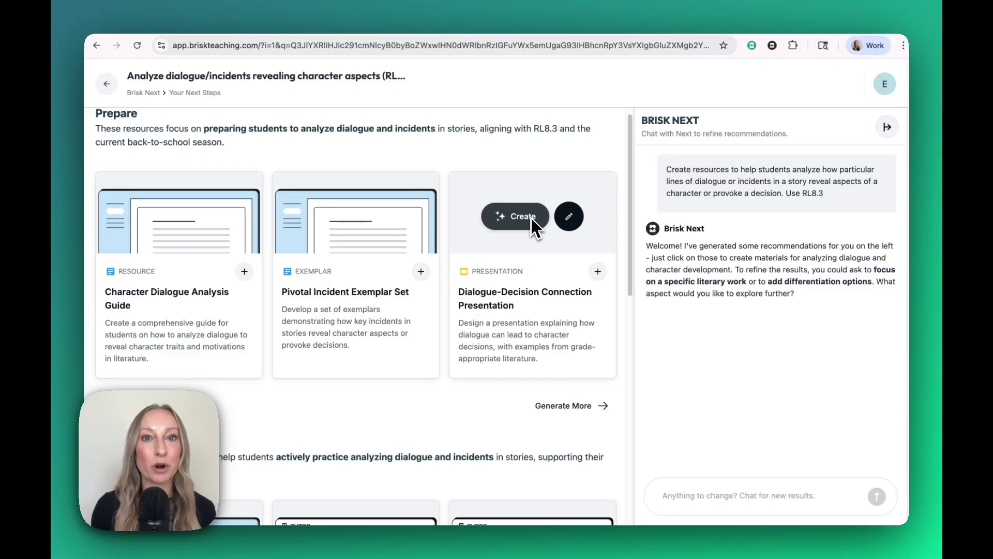
{"action": "left_click", "coordinate": [567, 223]}
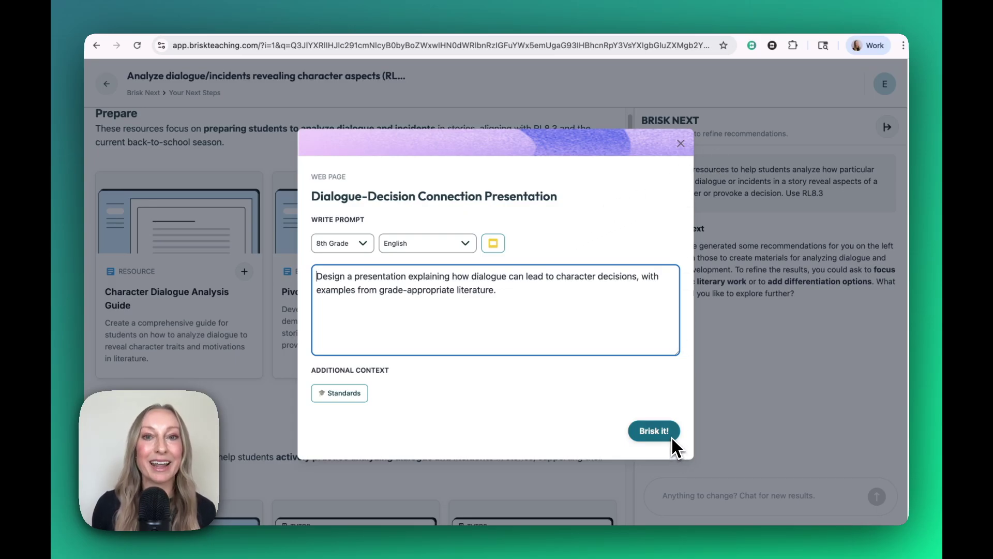
{"action": "left_click", "coordinate": [681, 146]}
{"action": "mouse_move", "coordinate": [598, 278]}
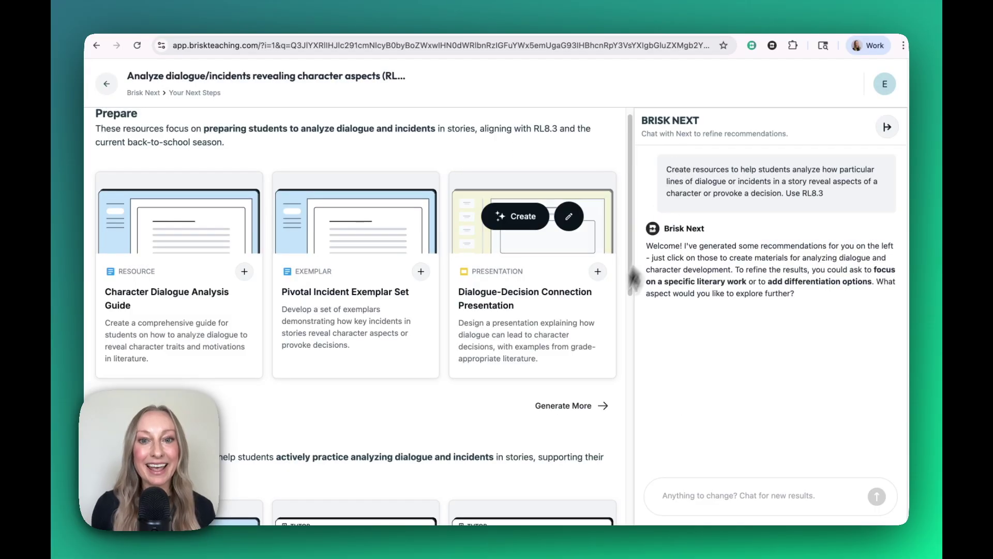
Add the Dialogue-Decision Presentation, Dialogue Analysis Guide and Motivation Detective to the bundle.
{"action": "left_click", "coordinate": [598, 277]}
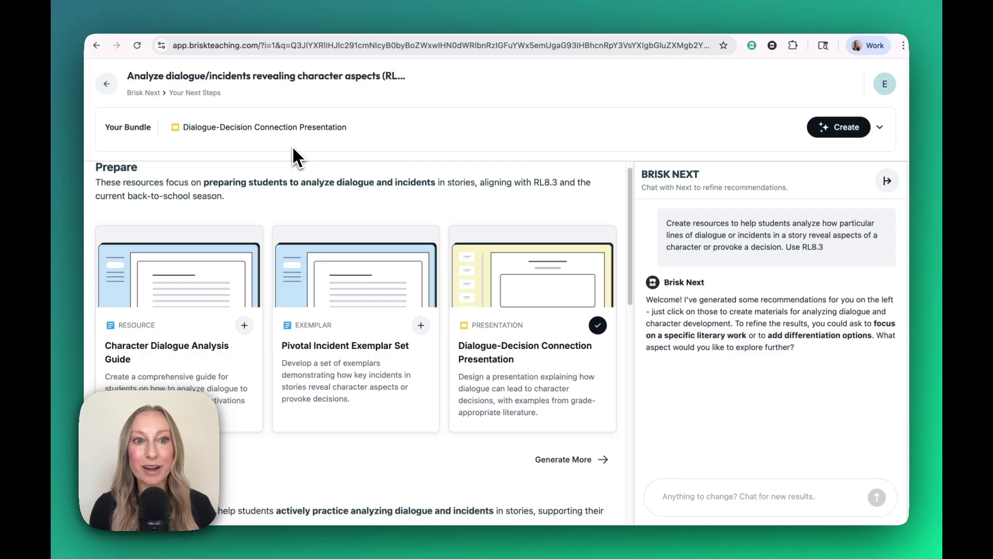
{"action": "scroll", "coordinate": [314, 347], "scroll_direction": "down", "scroll_amount": 3}
{"action": "scroll", "coordinate": [312, 341], "scroll_direction": "up", "scroll_amount": 3}
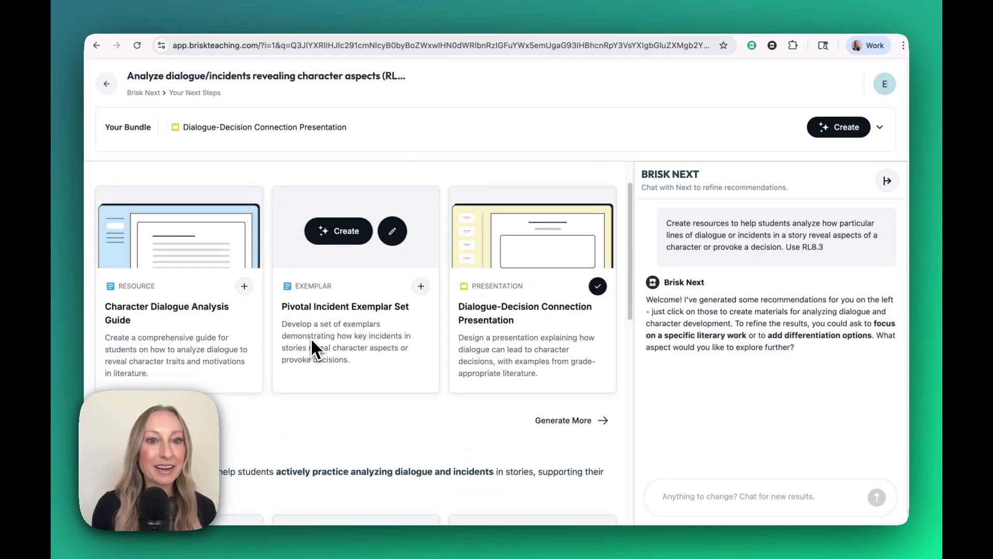
{"action": "left_click", "coordinate": [244, 286]}
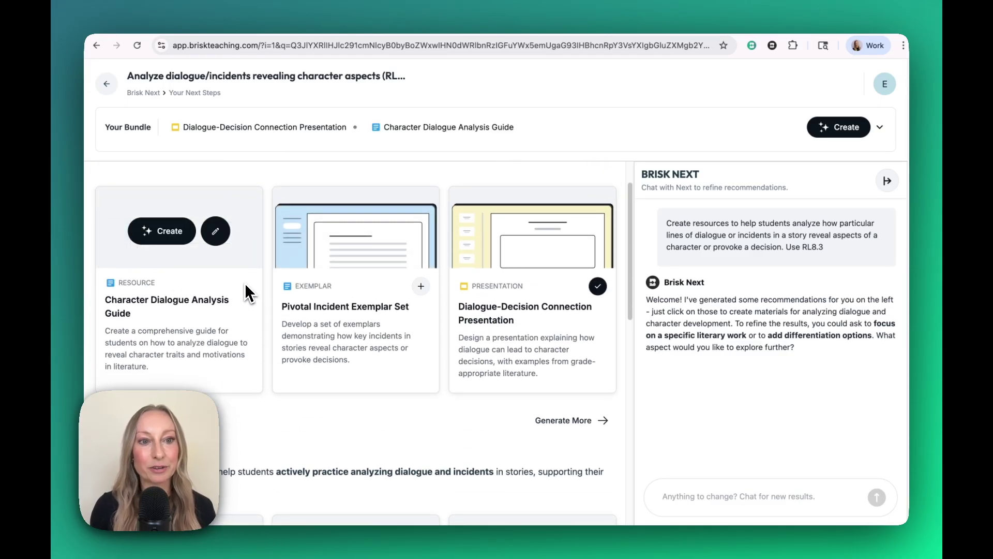
{"action": "scroll", "coordinate": [445, 434], "scroll_direction": "down", "scroll_amount": 4}
{"action": "scroll", "coordinate": [458, 436], "scroll_direction": "down", "scroll_amount": 2}
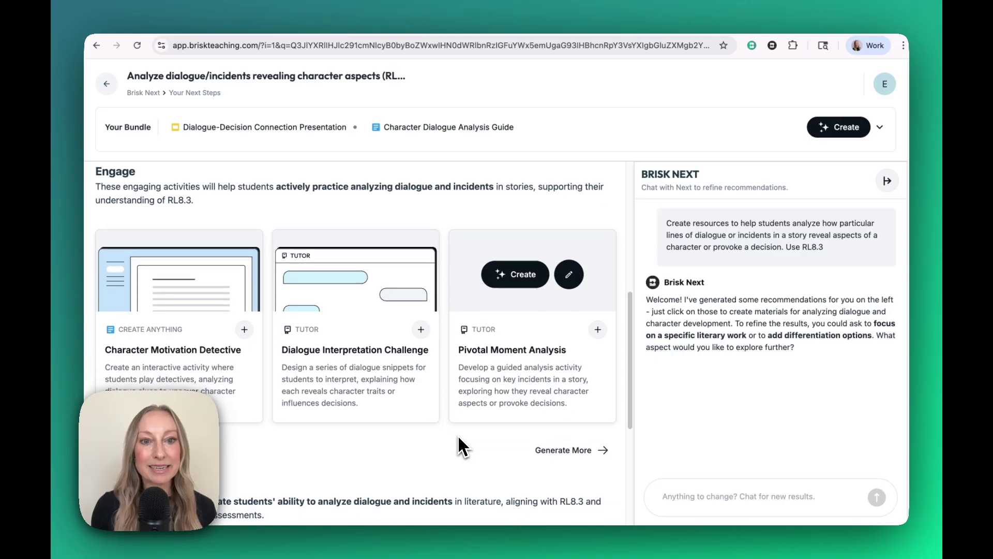
{"action": "left_click", "coordinate": [244, 315]}
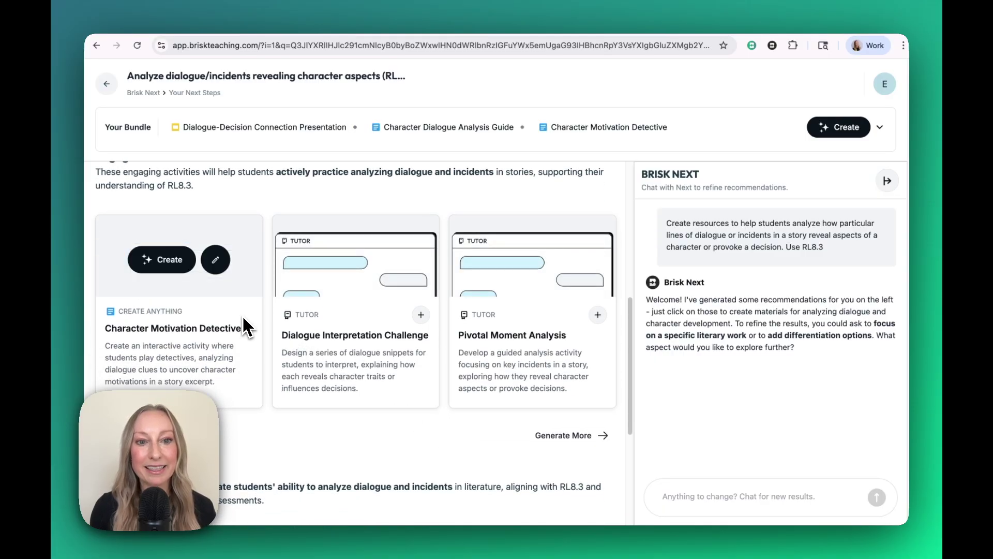
Add the Character Insight Exit Slip, review the four resources and build the bundle.
{"action": "scroll", "coordinate": [451, 427], "scroll_direction": "down", "scroll_amount": 3}
{"action": "scroll", "coordinate": [452, 427], "scroll_direction": "down", "scroll_amount": 2}
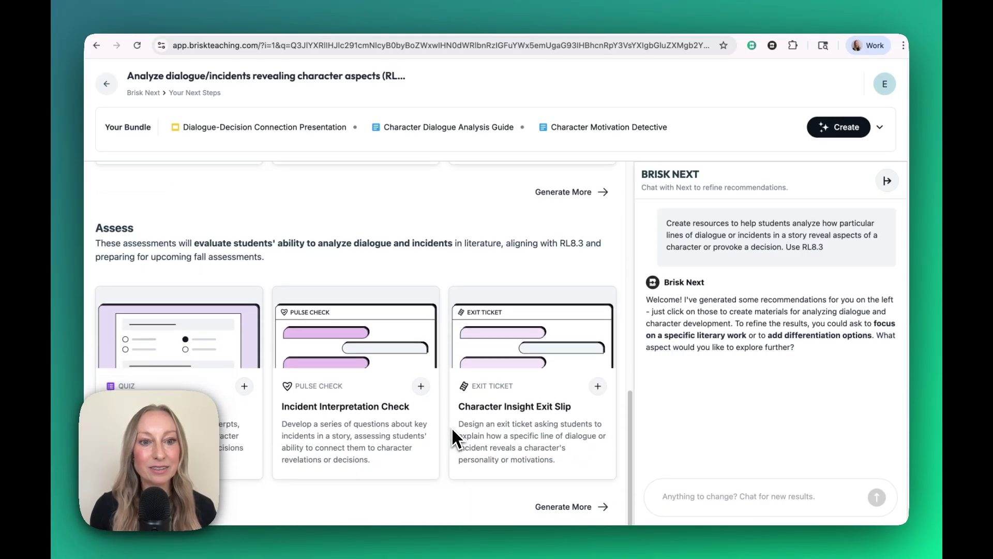
{"action": "left_click", "coordinate": [597, 387]}
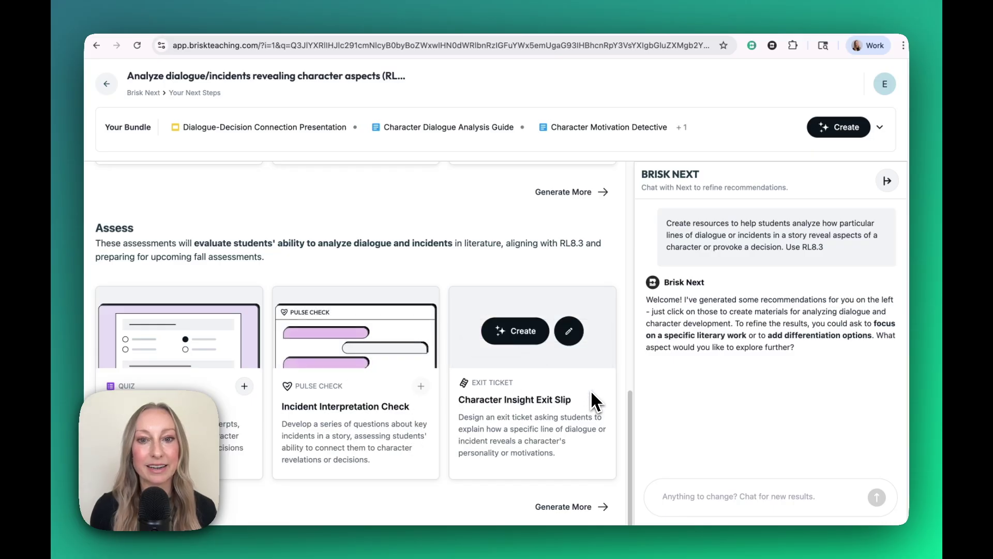
{"action": "left_click", "coordinate": [880, 127]}
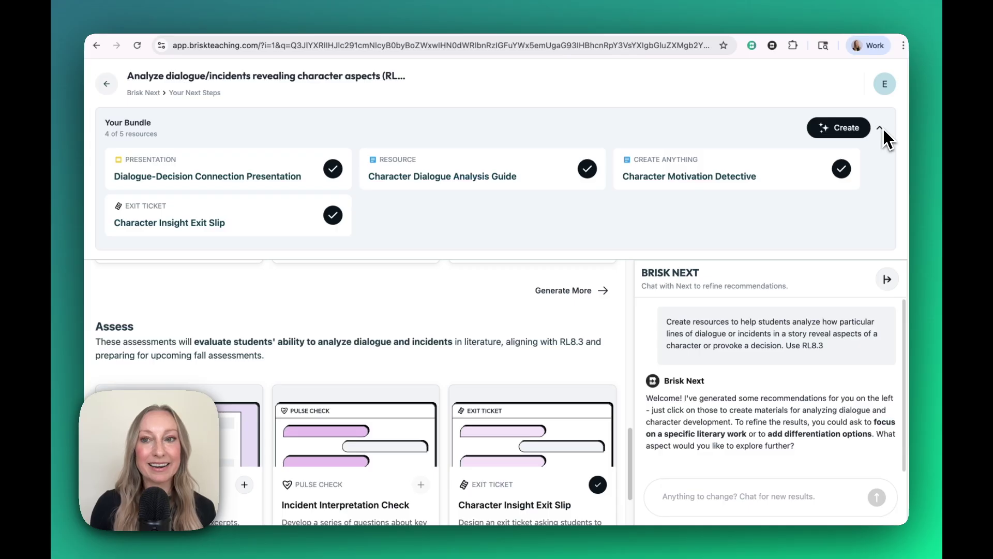
{"action": "left_click", "coordinate": [853, 134]}
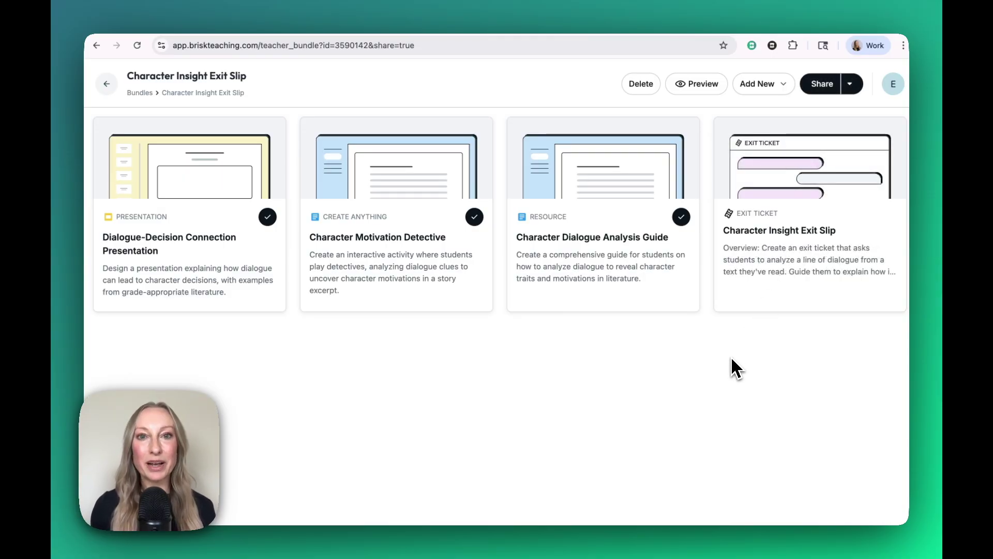
{"action": "mouse_move", "coordinate": [603, 170]}
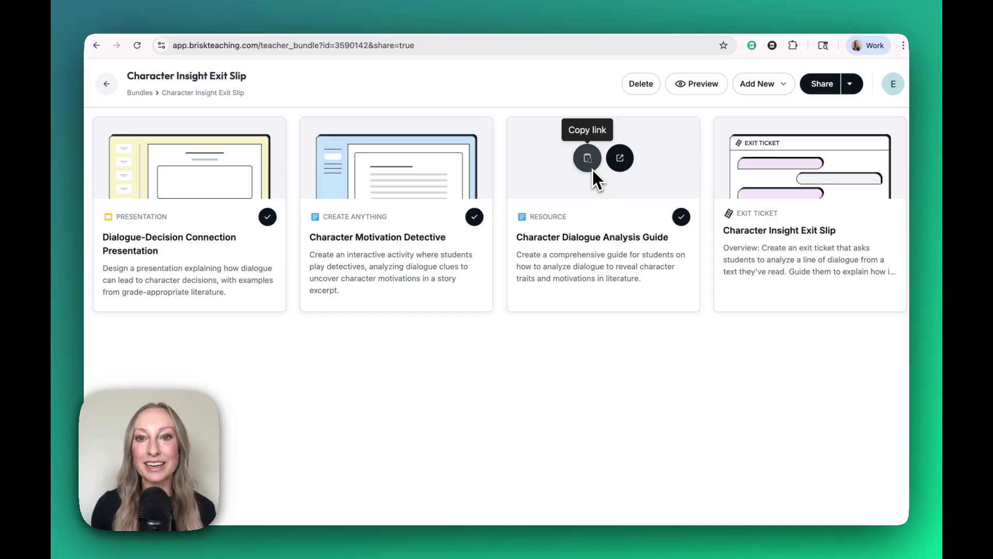
Open the finished Character Dialogue Analysis Guide Google Doc from the bundle page.
{"action": "left_click", "coordinate": [620, 158]}
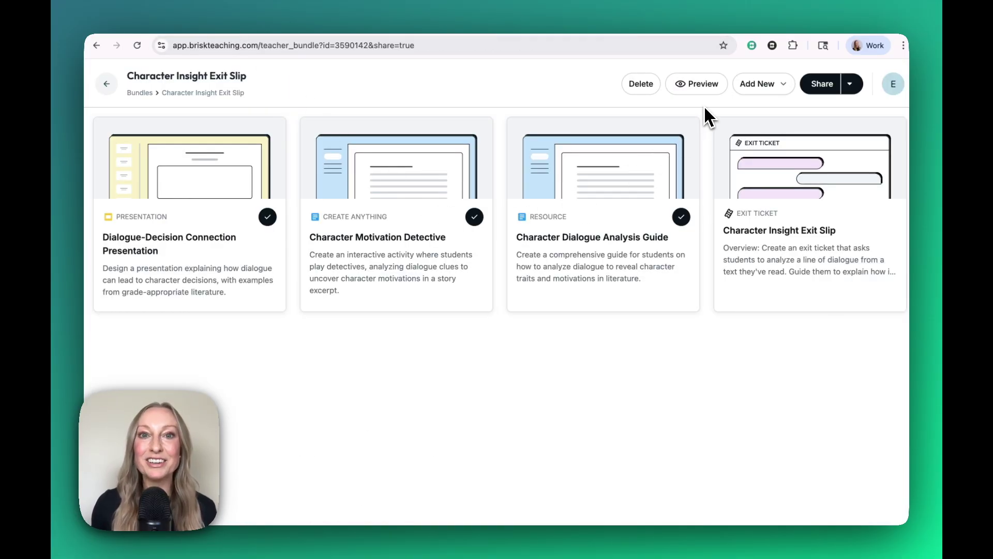
Preview the student view of the Motivation Detective and Dialogue Analysis Guide, then collapse the sidebar.
{"action": "left_click", "coordinate": [706, 90]}
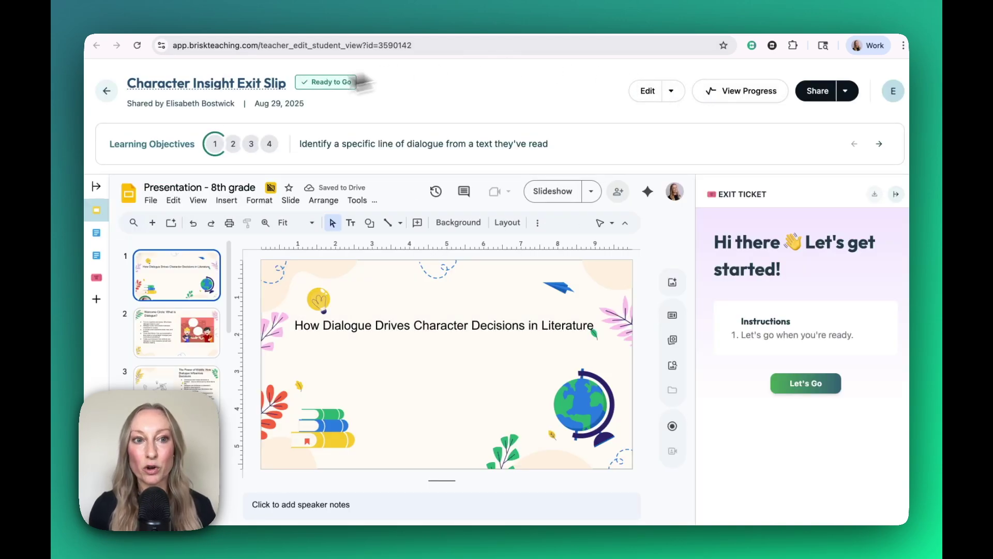
{"action": "left_click", "coordinate": [103, 221]}
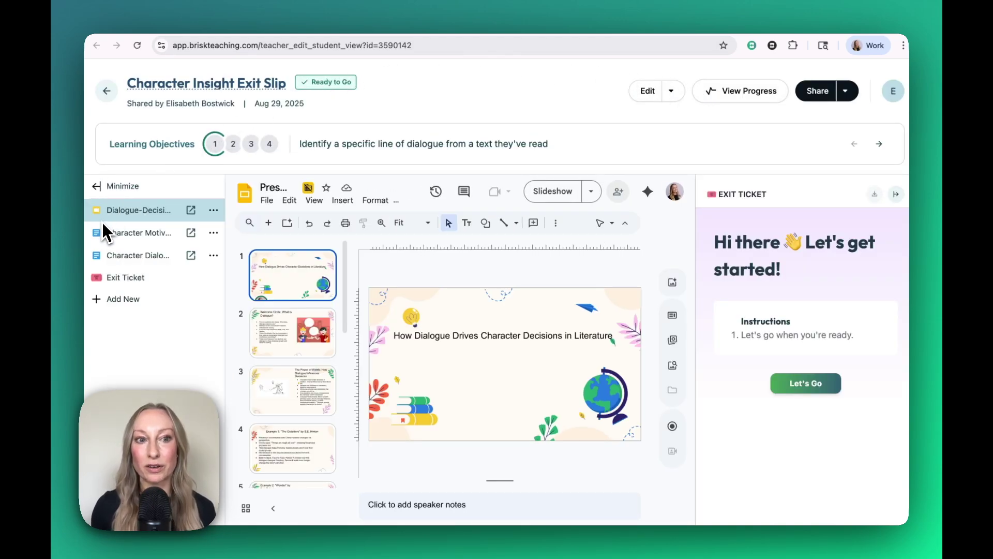
{"action": "left_click", "coordinate": [102, 222]}
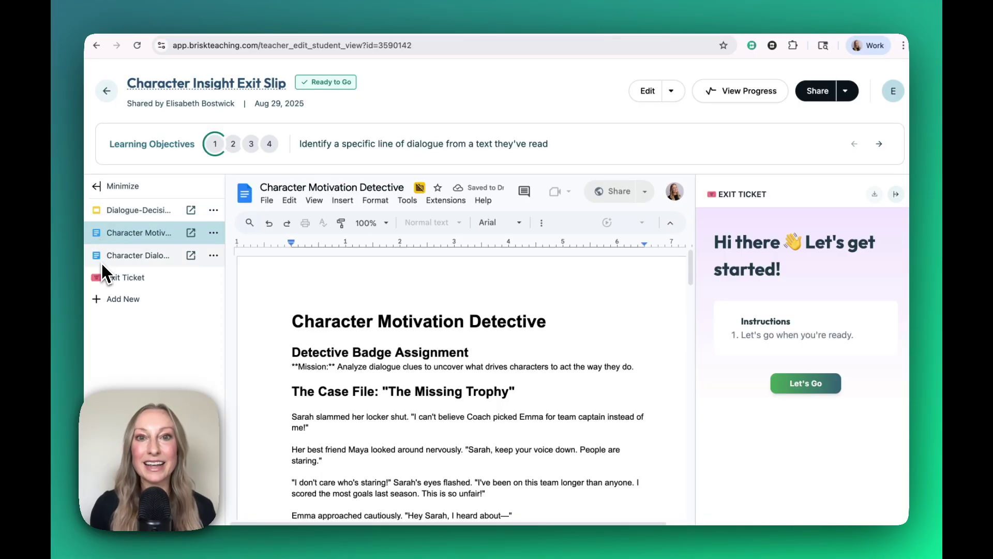
{"action": "left_click", "coordinate": [101, 260]}
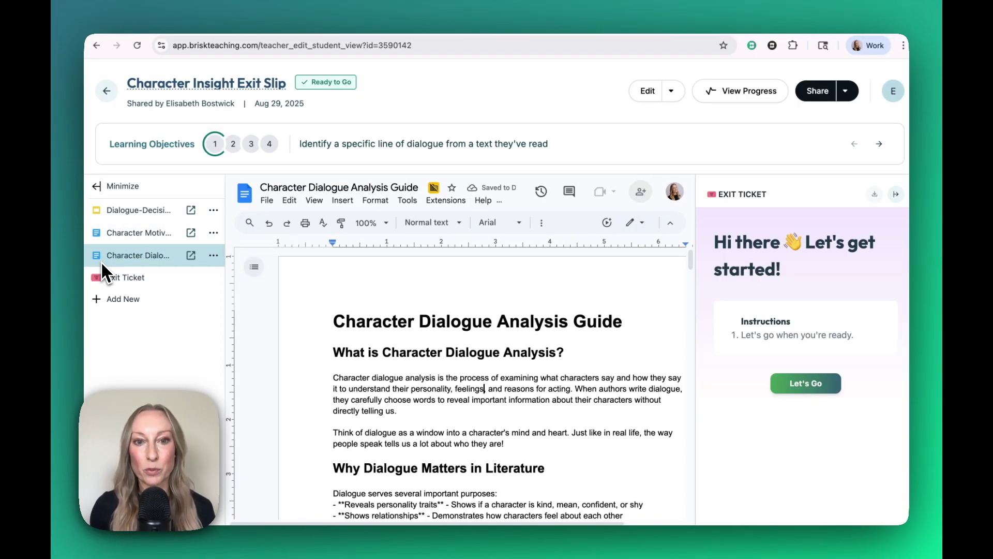
{"action": "left_click", "coordinate": [213, 211]}
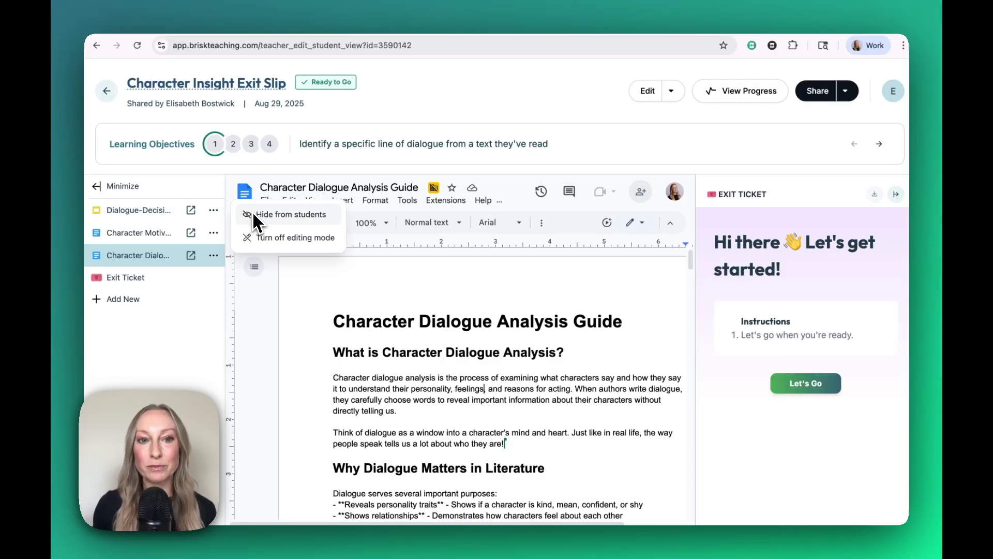
{"action": "left_click", "coordinate": [253, 244]}
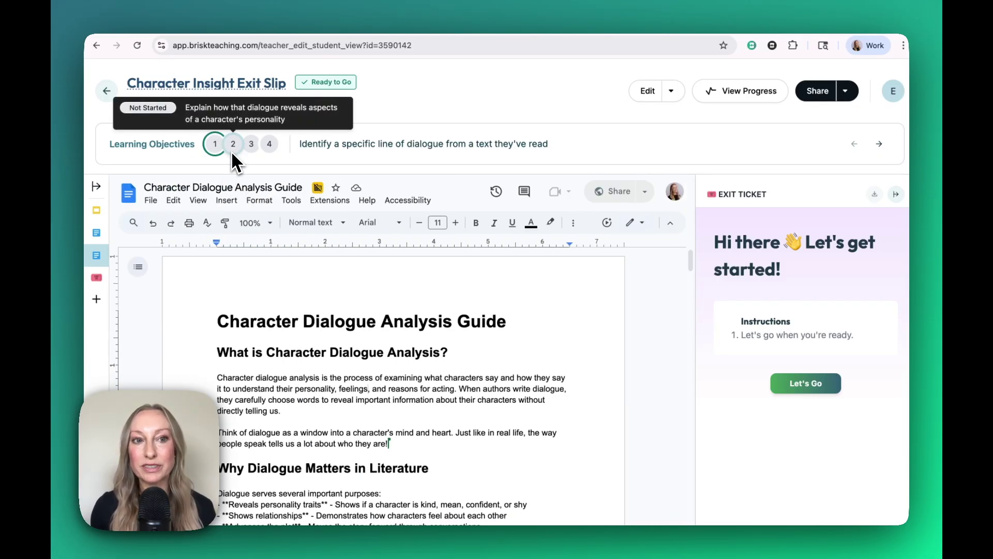
{"action": "mouse_move", "coordinate": [251, 144]}
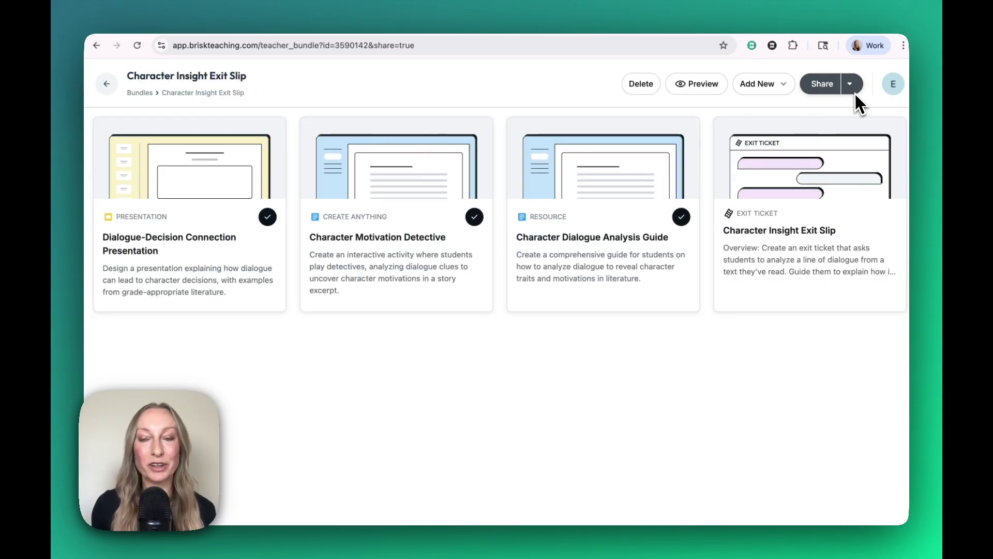
Copy the student activity link and create a shareable student activity.
{"action": "left_click", "coordinate": [853, 91]}
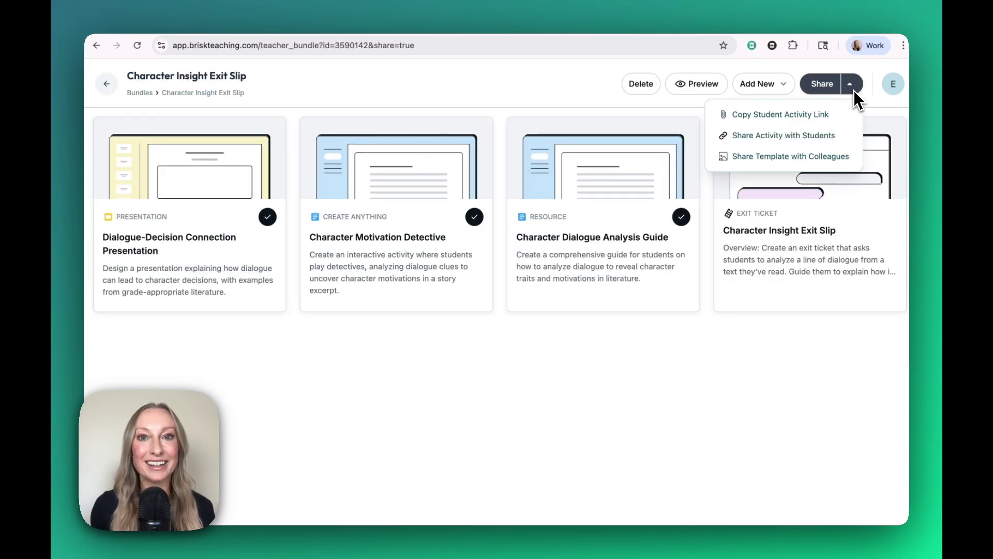
{"action": "left_click", "coordinate": [840, 121]}
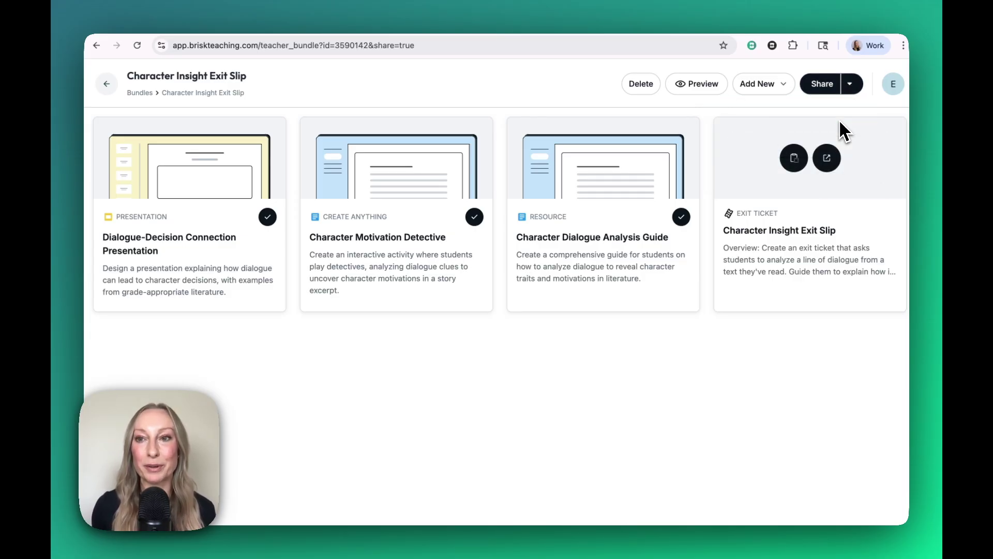
{"action": "left_click", "coordinate": [849, 87]}
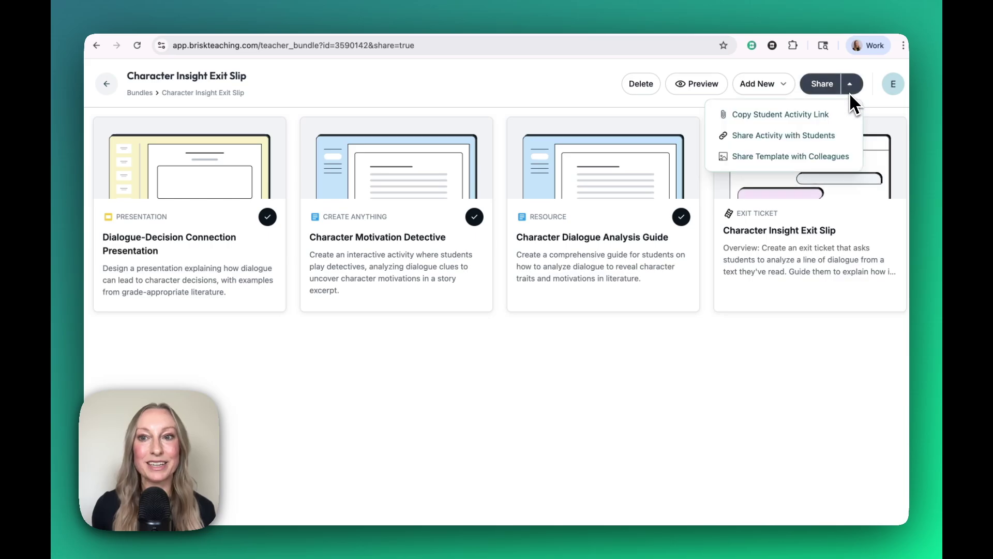
{"action": "left_click", "coordinate": [831, 135]}
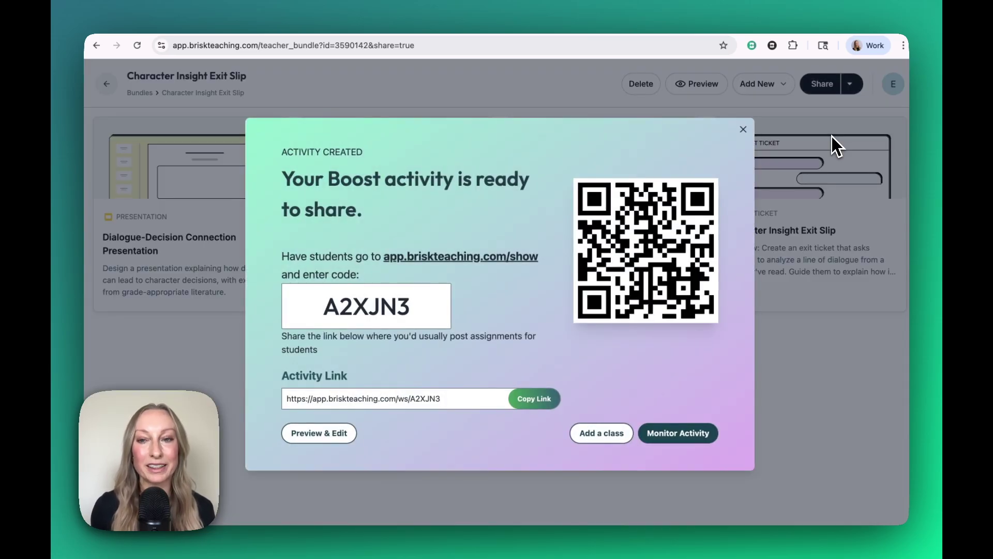
{"action": "left_click", "coordinate": [743, 130]}
Share the bundle template with colleagues and open the account menu.
{"action": "left_click", "coordinate": [850, 87]}
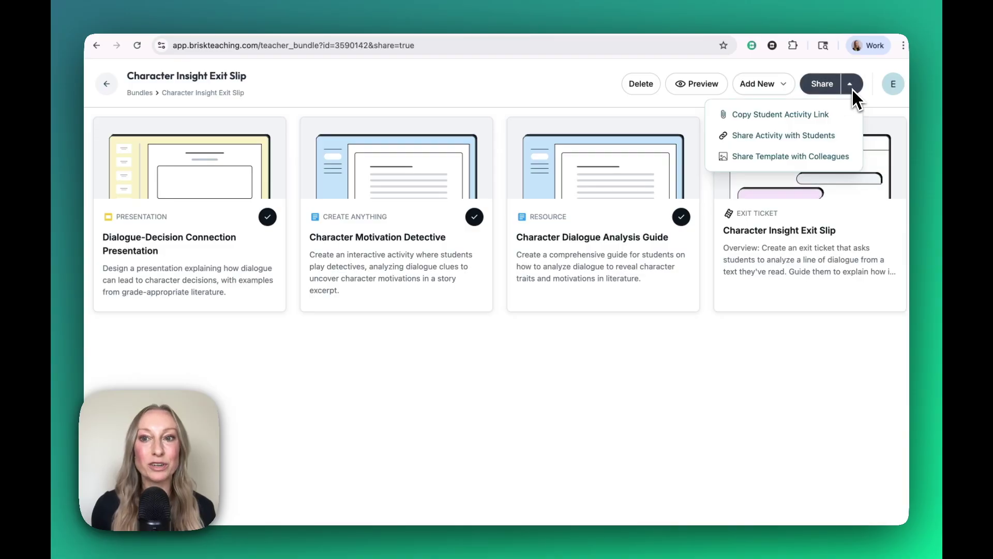
{"action": "left_click", "coordinate": [839, 157]}
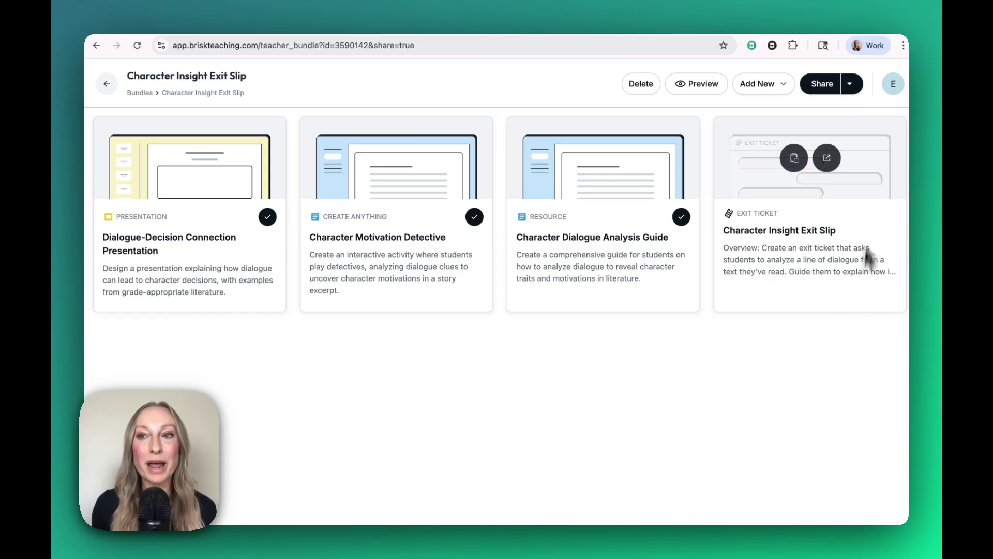
{"action": "left_click", "coordinate": [895, 88]}
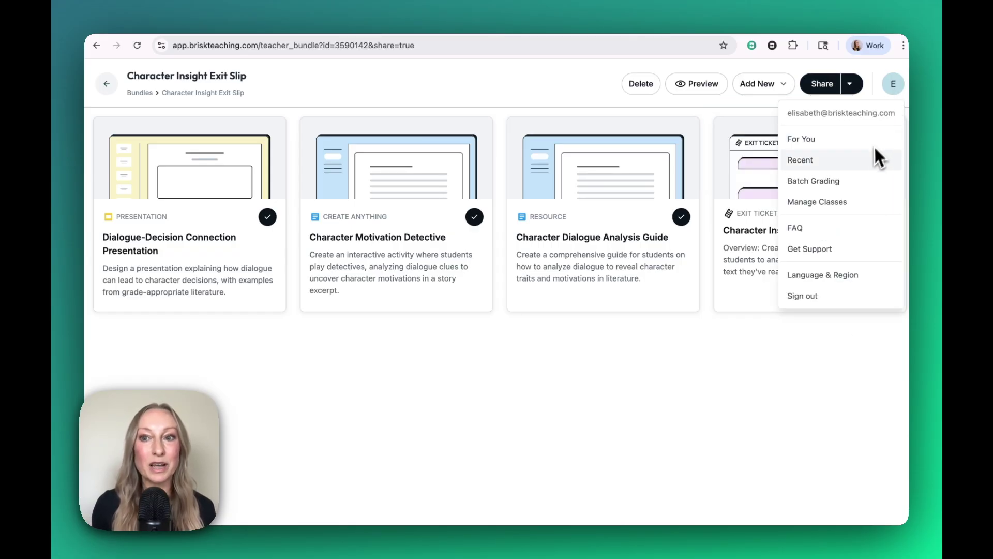
{"action": "left_click", "coordinate": [872, 162]}
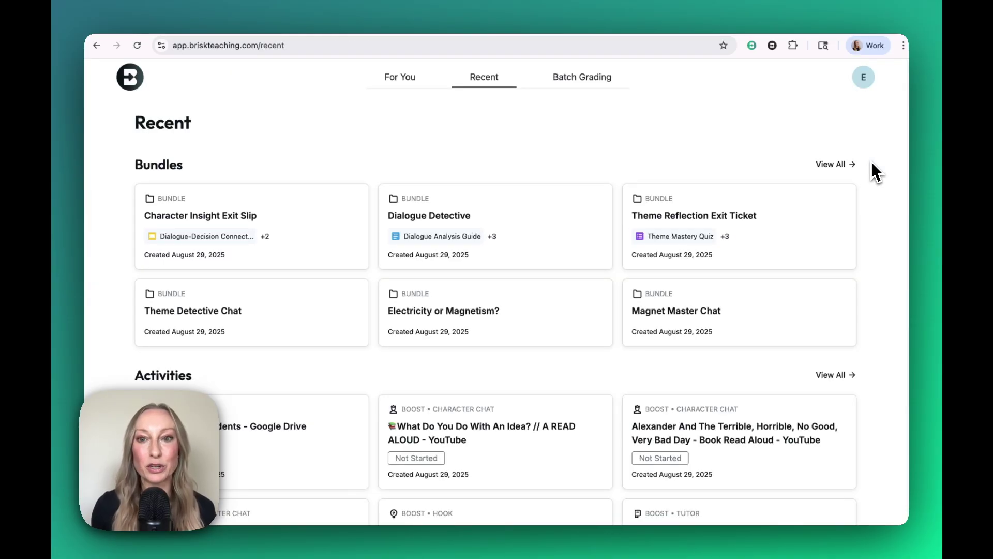
{"action": "scroll", "coordinate": [858, 258], "scroll_direction": "down", "scroll_amount": 1}
{"action": "scroll", "coordinate": [858, 259], "scroll_direction": "down", "scroll_amount": 4}
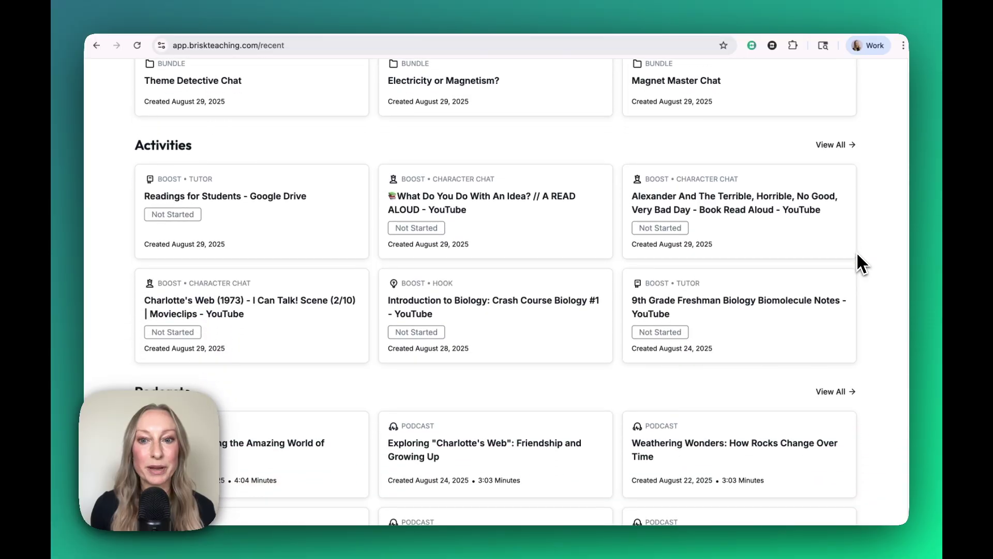
{"action": "scroll", "coordinate": [860, 264], "scroll_direction": "up", "scroll_amount": 5}
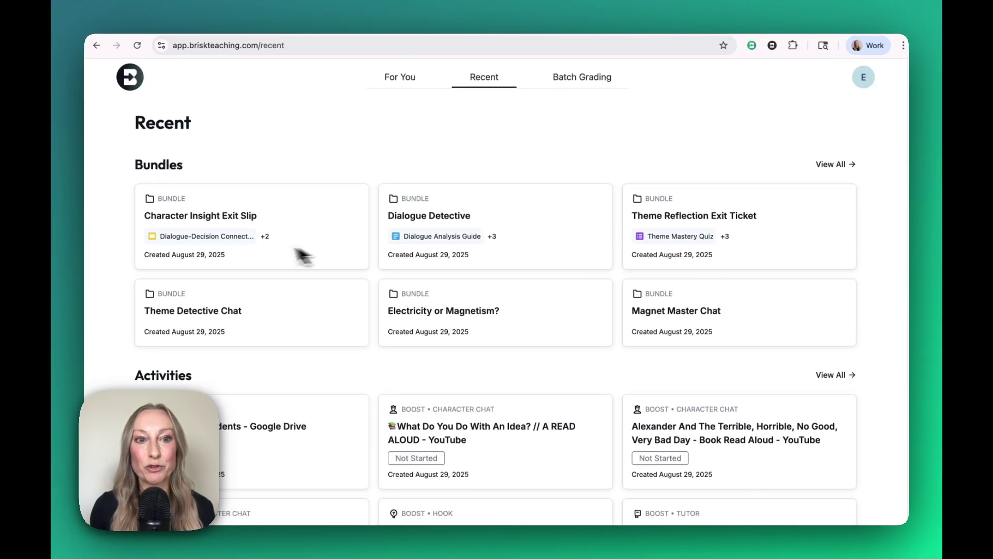
{"action": "left_click", "coordinate": [258, 255]}
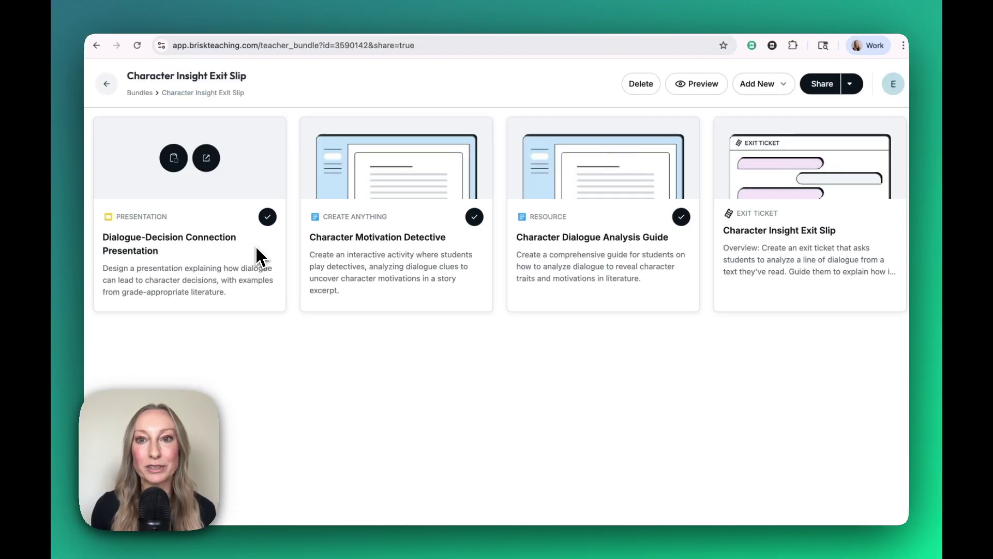